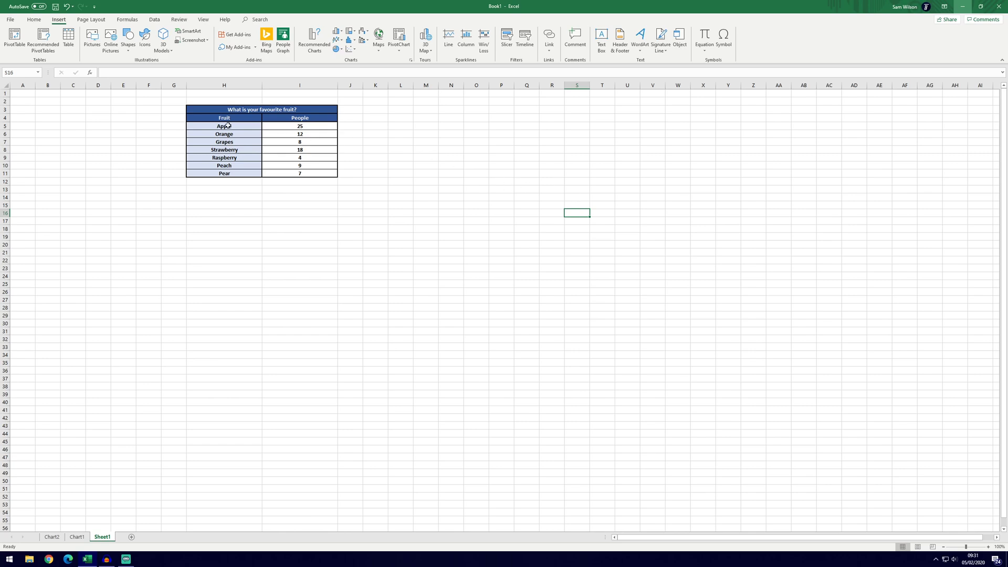
# Step: Select the empty cell P13, away from the fruit tally table
pyautogui.click(582, 199)
pyautogui.click(507, 188)
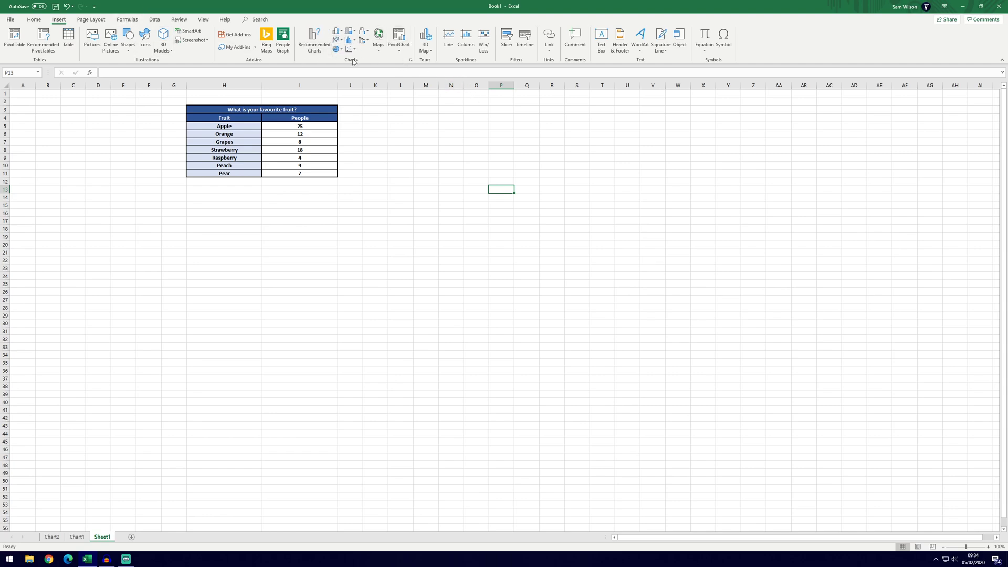
# Step: Insert a clustered column chart beside the fruit table
pyautogui.click(342, 33)
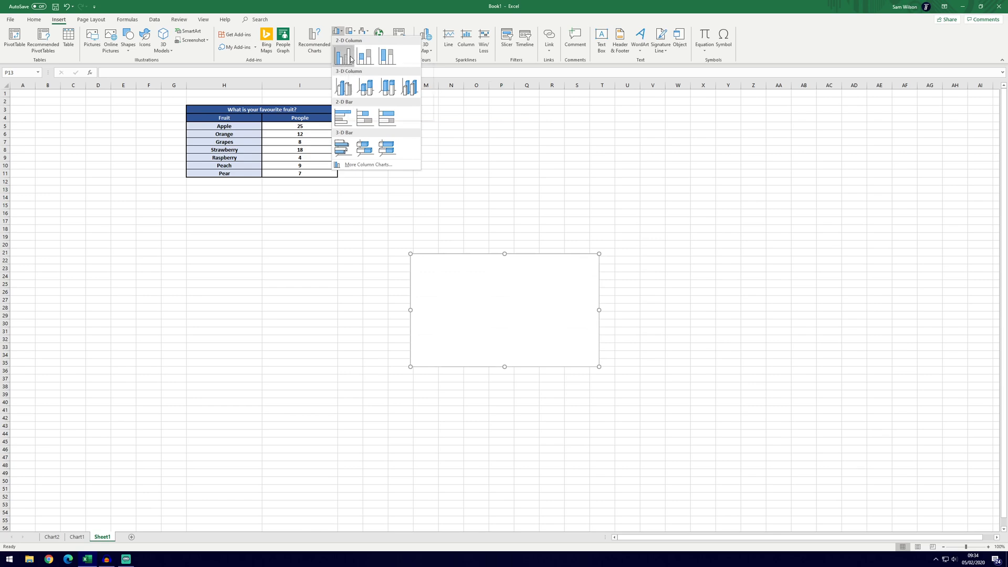
pyautogui.click(344, 59)
pyautogui.click(651, 346)
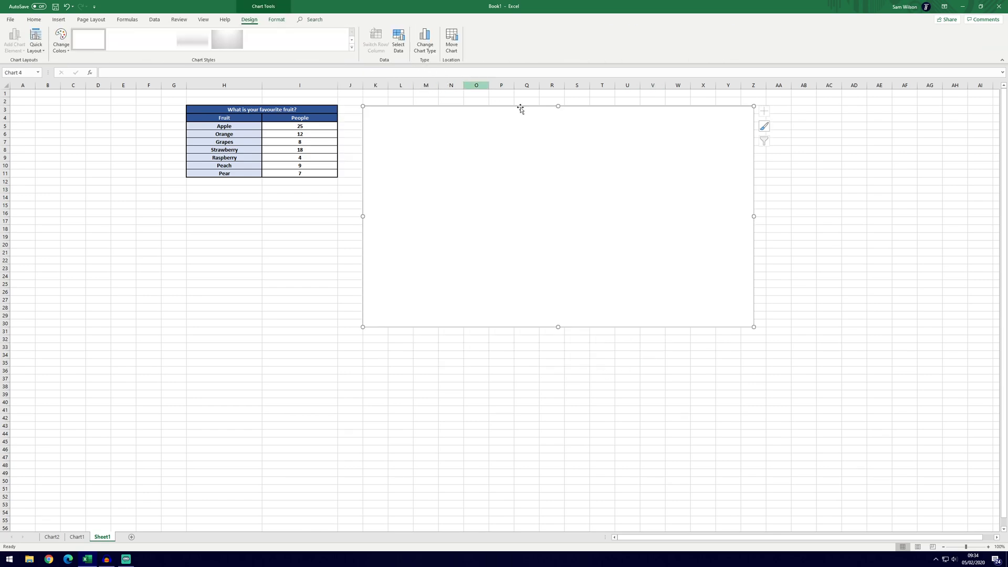
# Step: Set the chart's data range to H4:I11 so it plots People per fruit
pyautogui.click(402, 50)
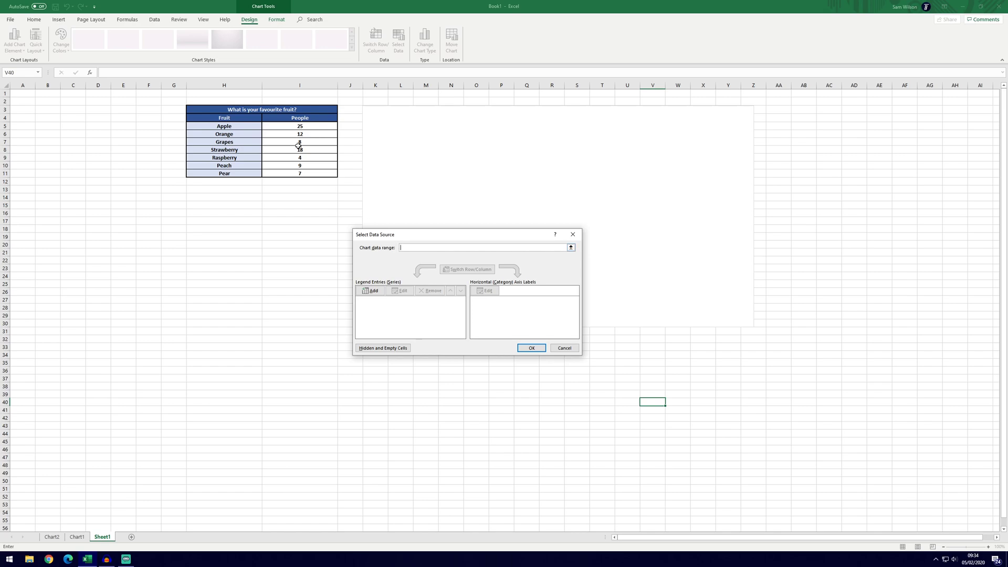
pyautogui.moveTo(225, 118); pyautogui.dragTo(297, 173)
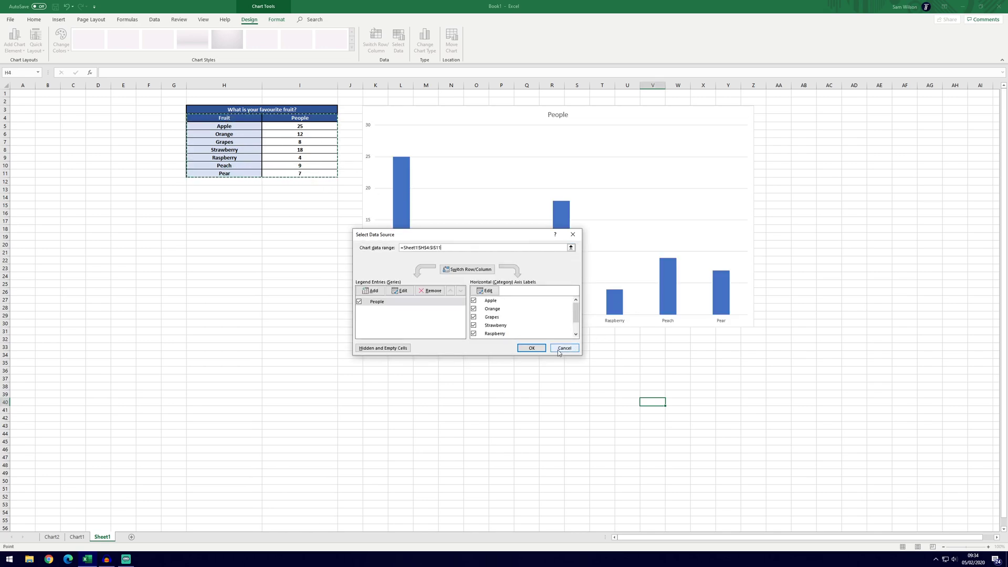
pyautogui.moveTo(455, 235); pyautogui.dragTo(150, 187)
pyautogui.scroll(-1, 199, 266)
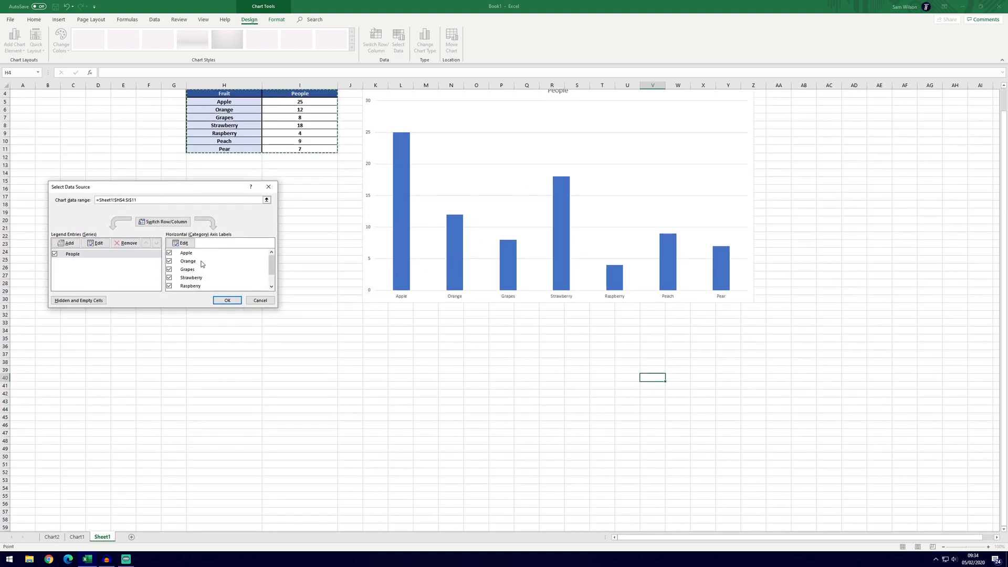
pyautogui.scroll(1, 206, 260)
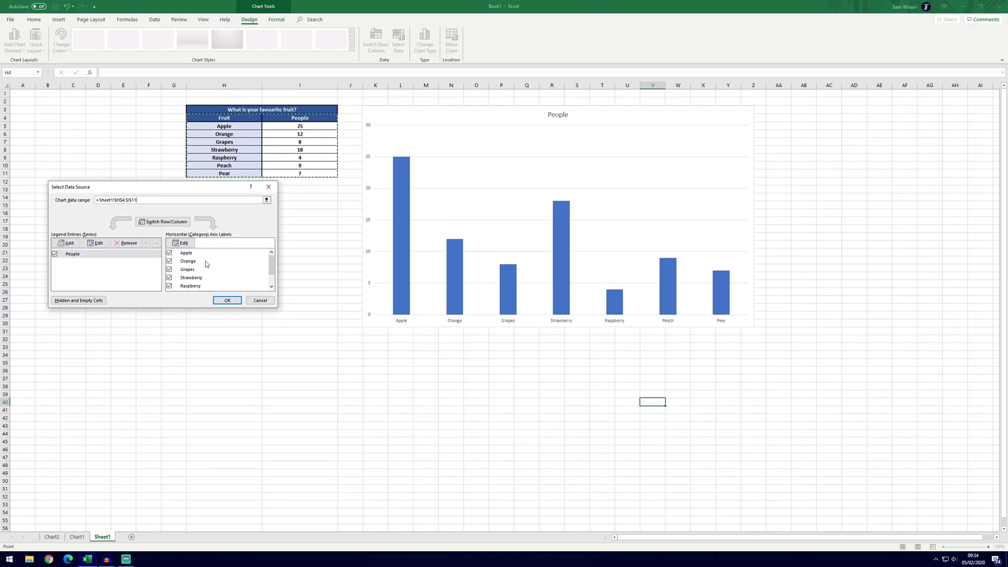
pyautogui.click(227, 300)
pyautogui.click(824, 245)
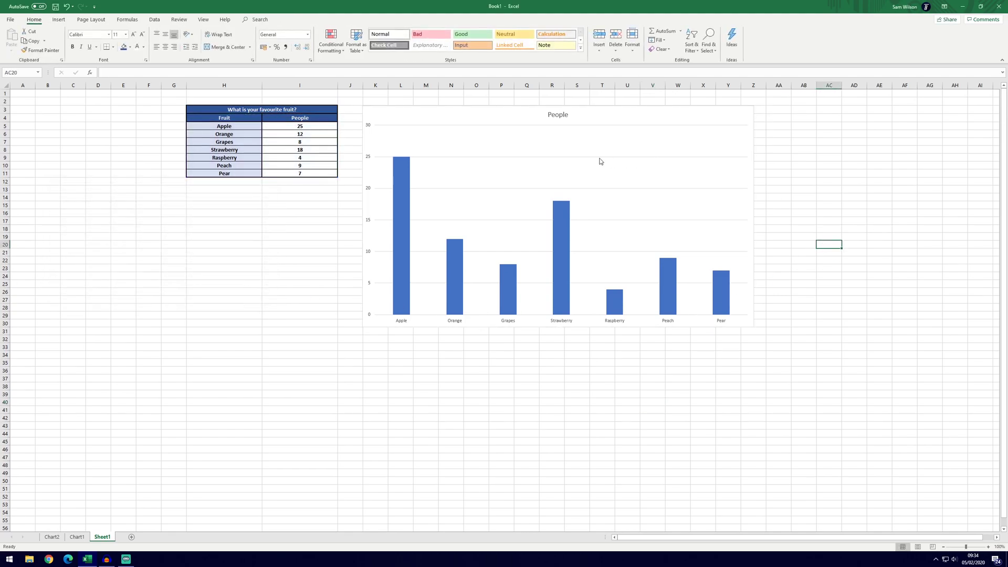
# Step: Replace the chart title 'People' with 'What is your favourite fruit?'
pyautogui.press('Left')
pyautogui.press('Up')
pyautogui.press('Up')
pyautogui.press('Up')
pyautogui.press('Up')
pyautogui.press('Up')
pyautogui.press('Up')
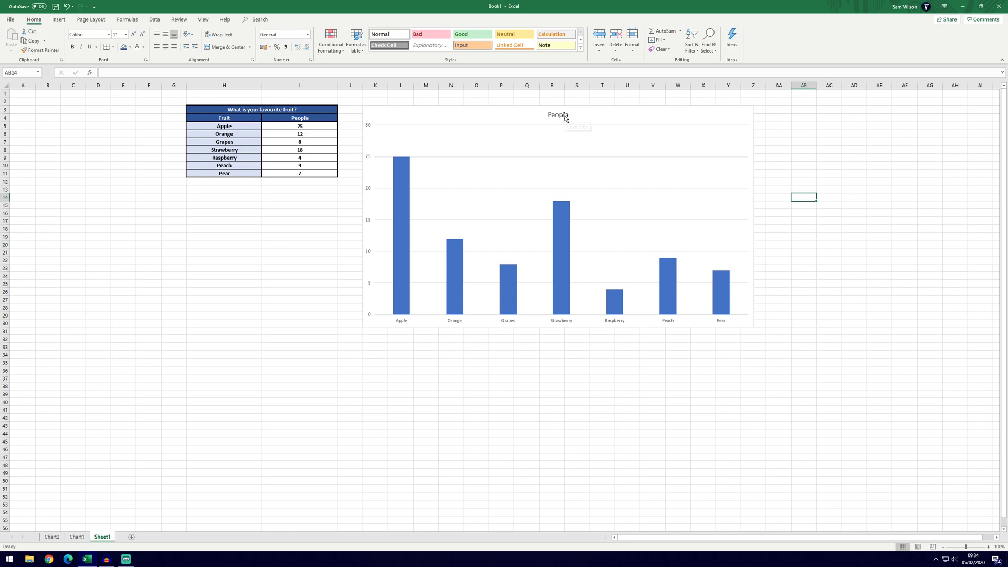
pyautogui.click(566, 115)
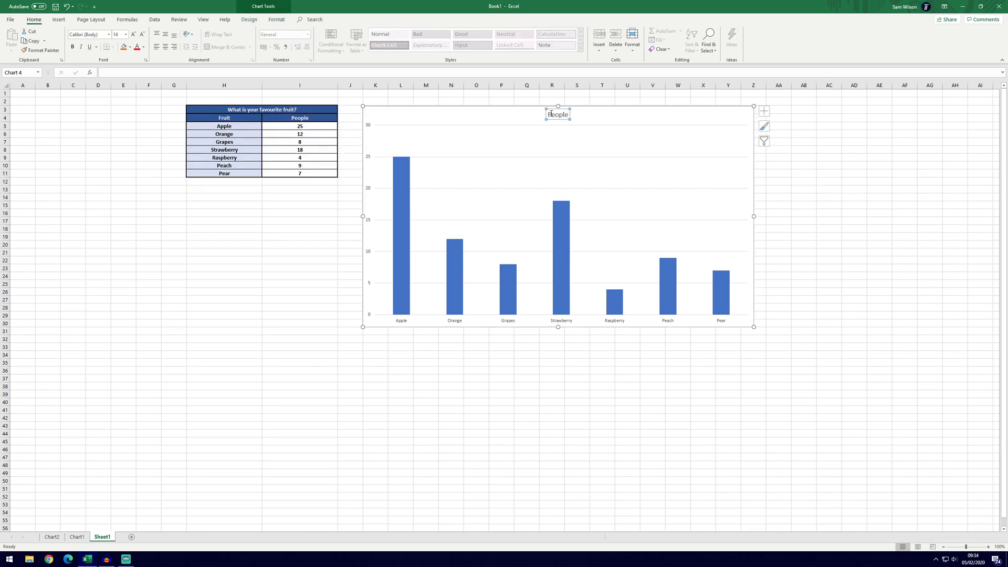
pyautogui.doubleClick(550, 113)
pyautogui.press('Delete')
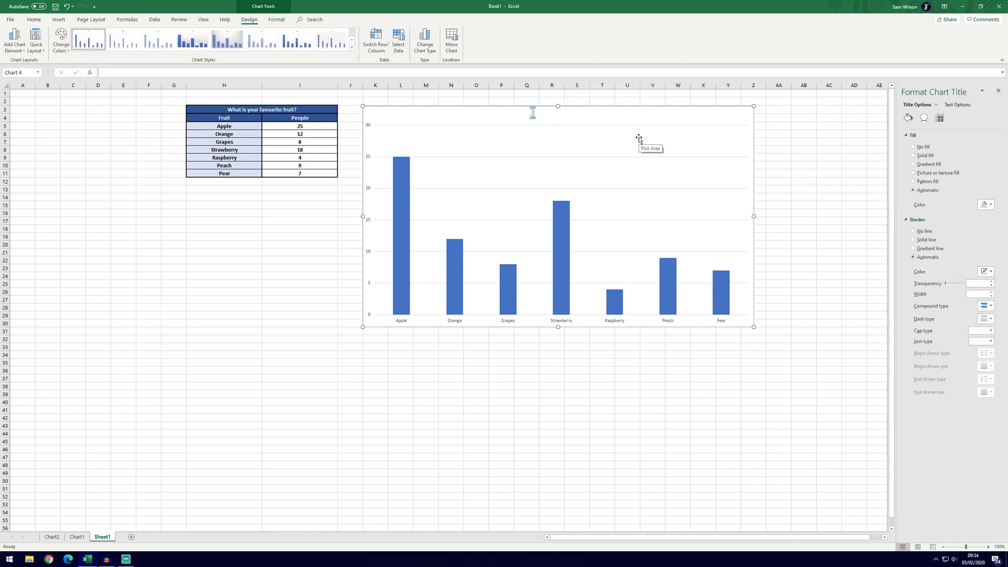
pyautogui.write('What is your favourite fruit?')
pyautogui.click(639, 138)
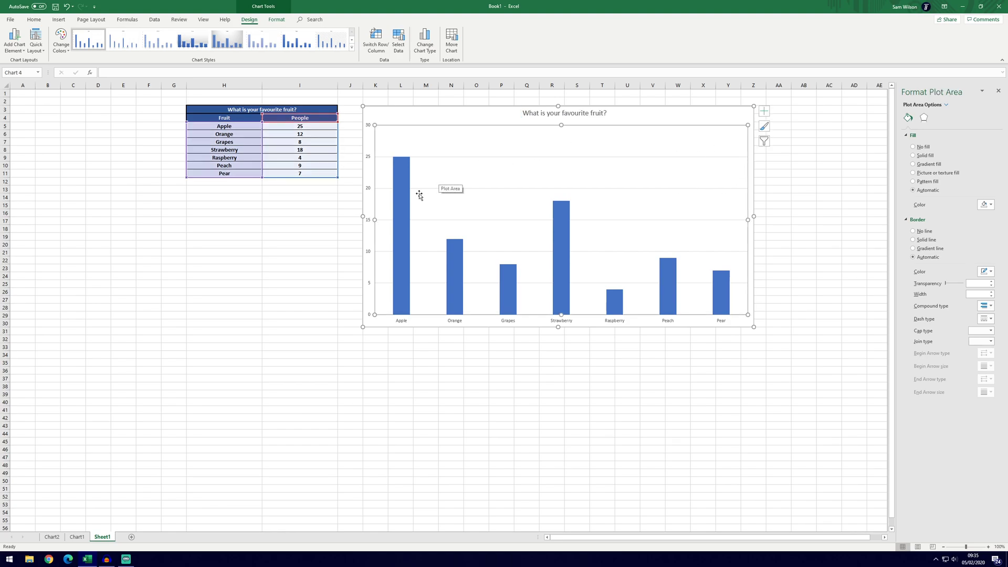
# Step: Position the chart title Above Chart through Add Chart Element > Chart Title
pyautogui.click(18, 41)
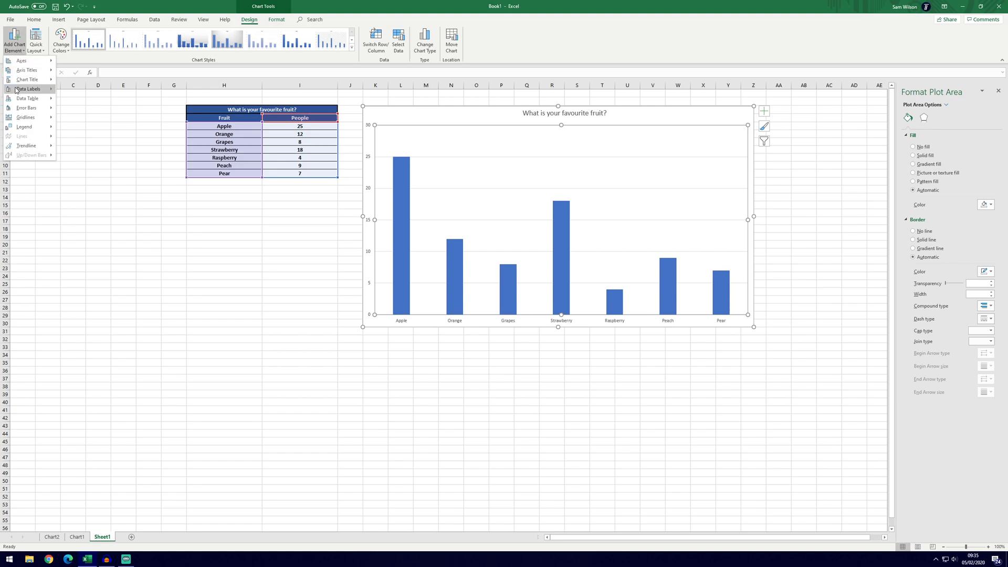
pyautogui.moveTo(32, 103)
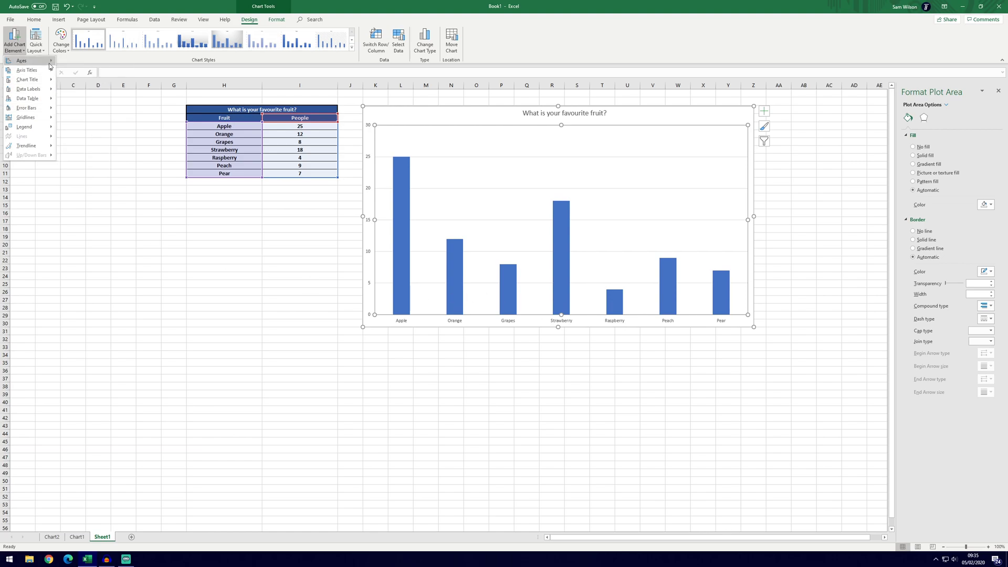
pyautogui.moveTo(42, 62)
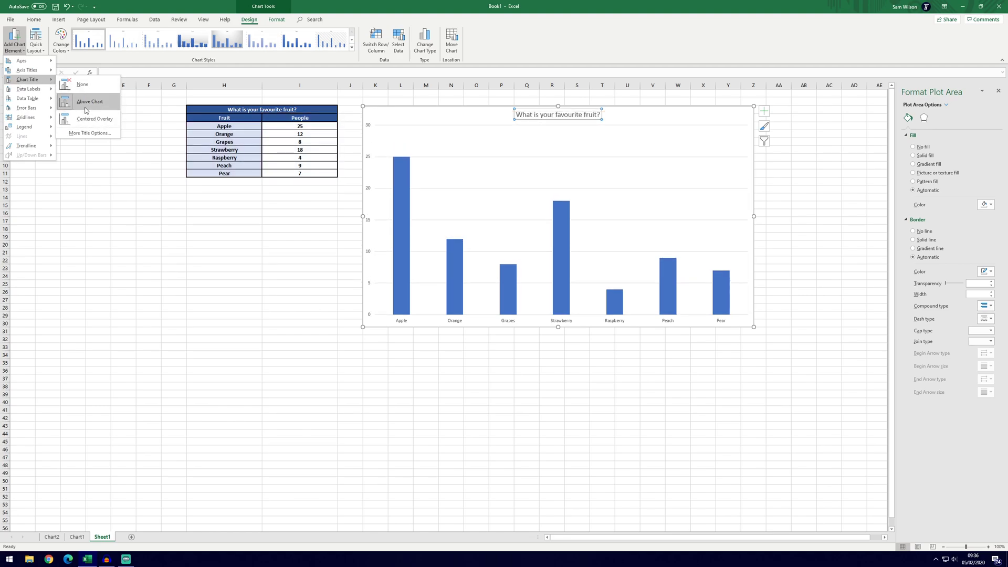
pyautogui.click(86, 102)
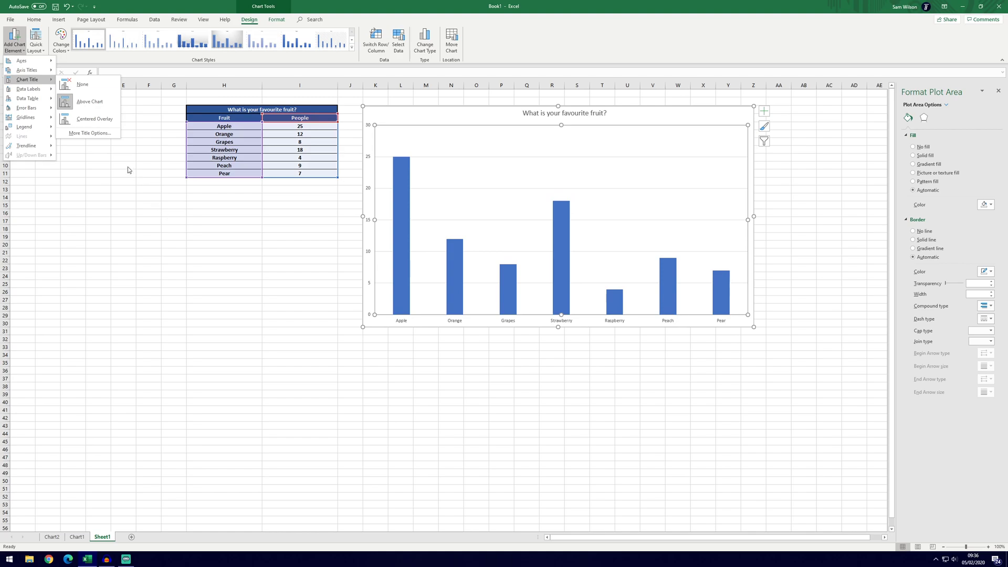
pyautogui.click(90, 102)
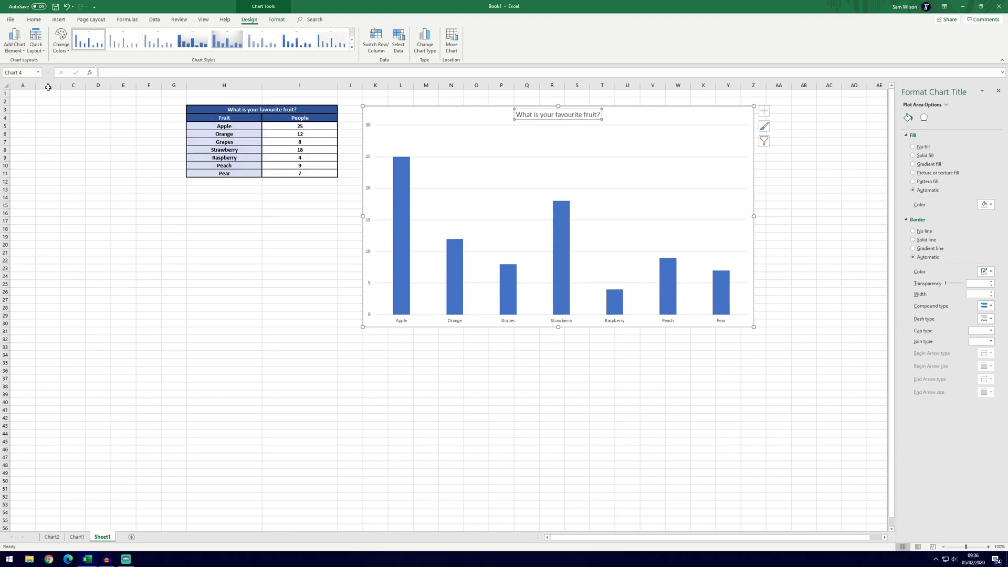
# Step: Preview the Data Labels, Legend and Trendline options in Add Chart Element without applying them
pyautogui.click(14, 42)
pyautogui.moveTo(28, 89)
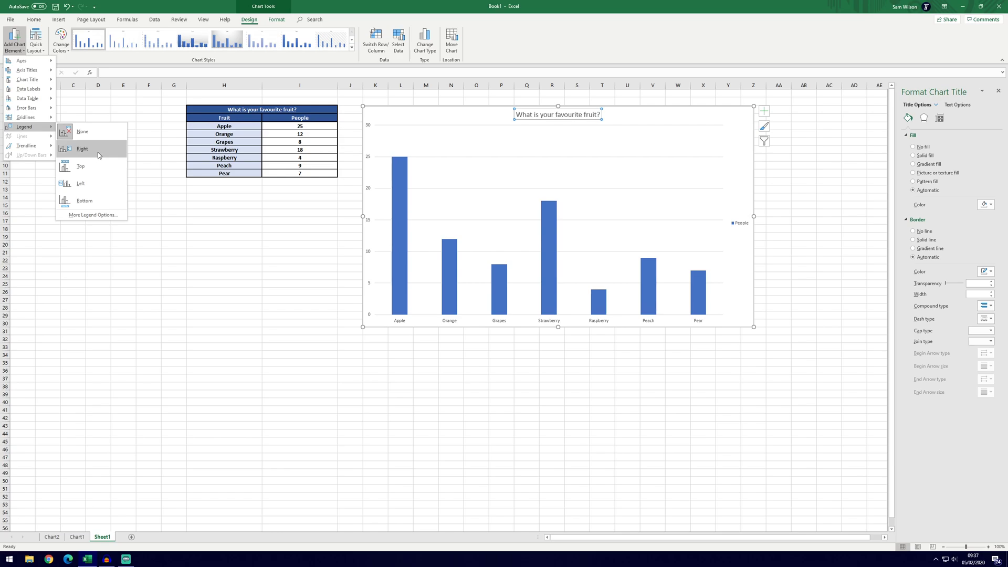
pyautogui.moveTo(46, 149)
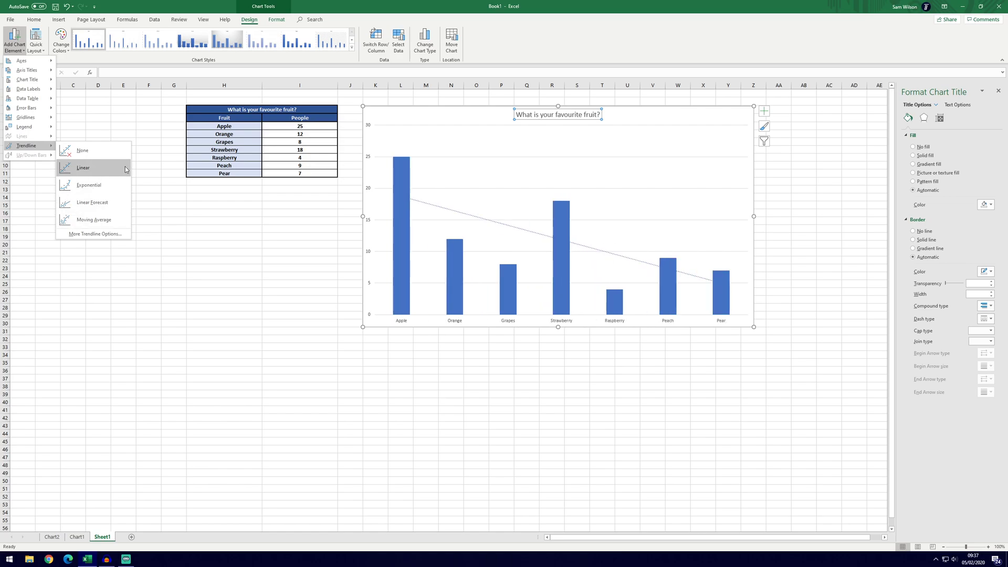
# Step: Dismiss the element list without a trendline, deselect, then reselect the fruit chart
pyautogui.click(191, 205)
pyautogui.click(228, 217)
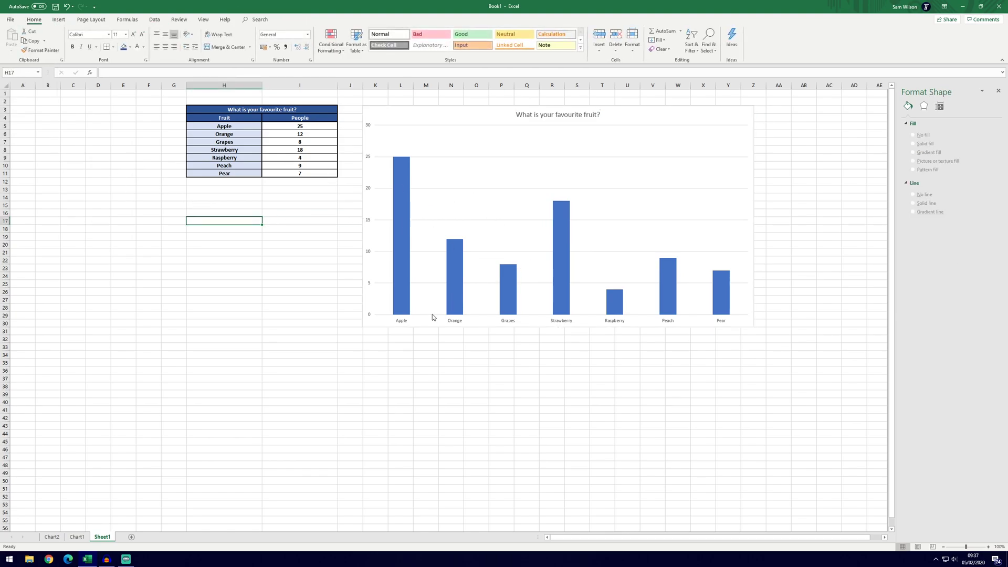
pyautogui.click(411, 345)
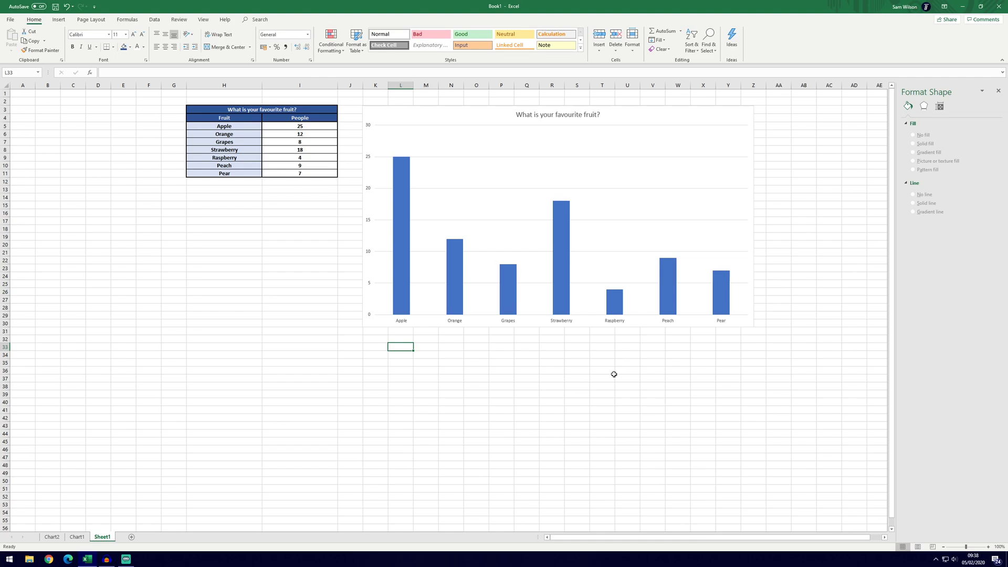
pyautogui.click(546, 310)
# Step: Preview a grey-background chart style and expand the full Chart Styles gallery
pyautogui.click(14, 42)
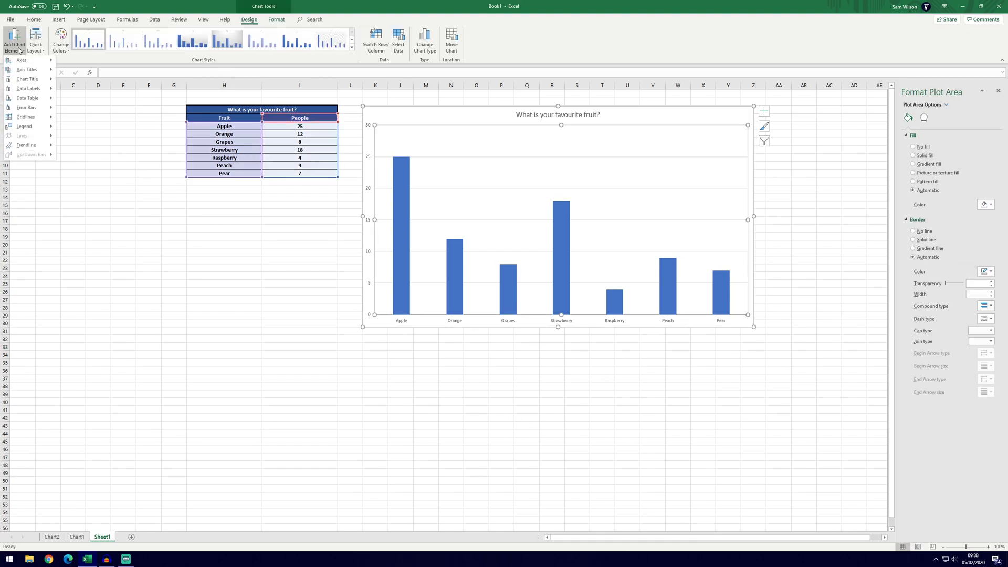
pyautogui.click(15, 39)
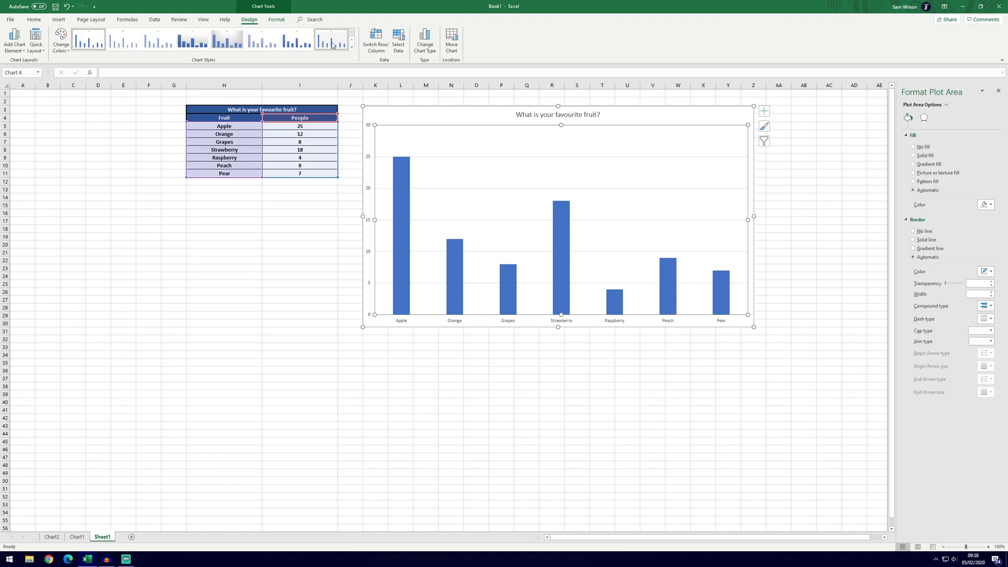
pyautogui.click(240, 45)
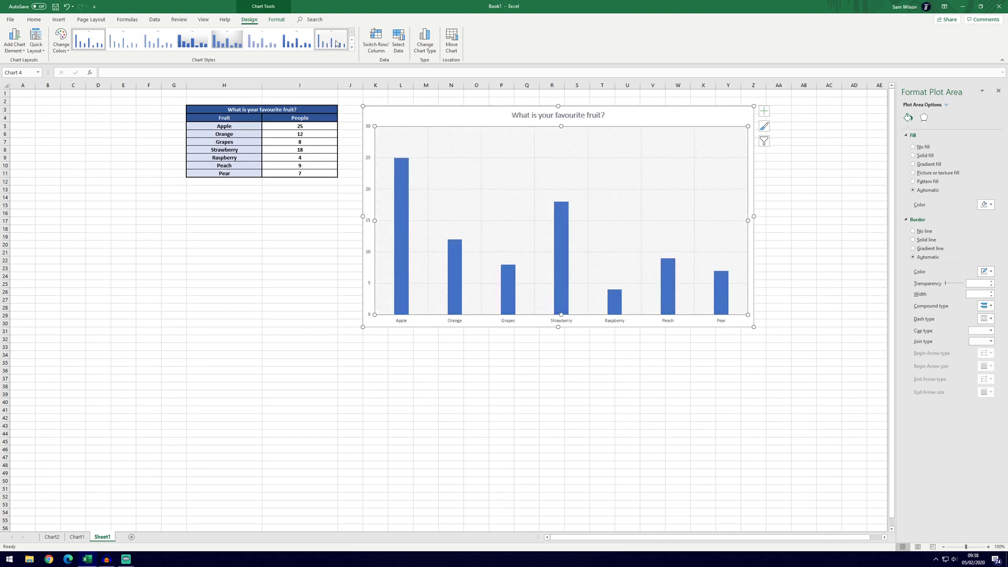
pyautogui.click(353, 42)
pyautogui.click(353, 46)
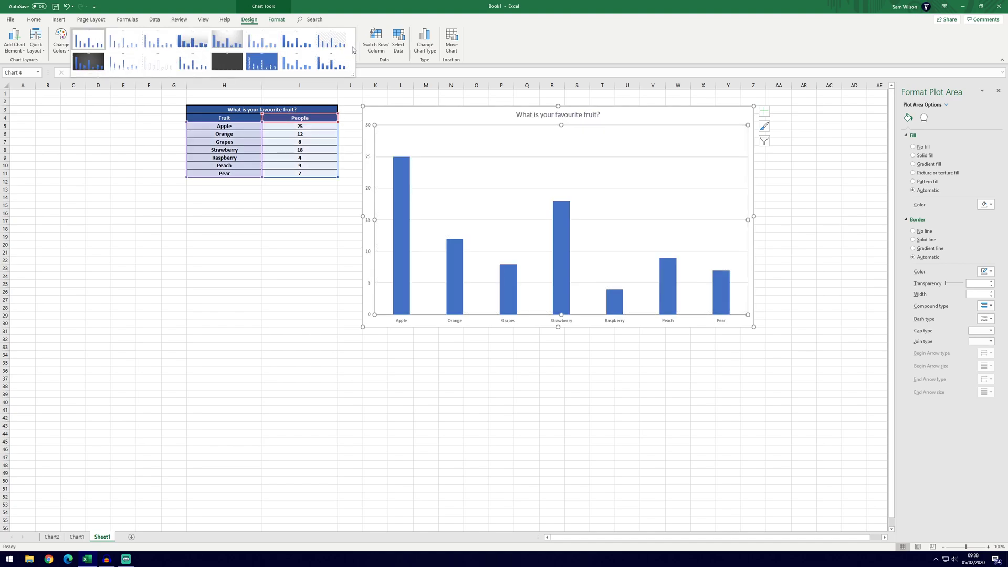
# Step: Browse the Change Colors palettes without changing colours, then bring up Quick Layout
pyautogui.click(358, 44)
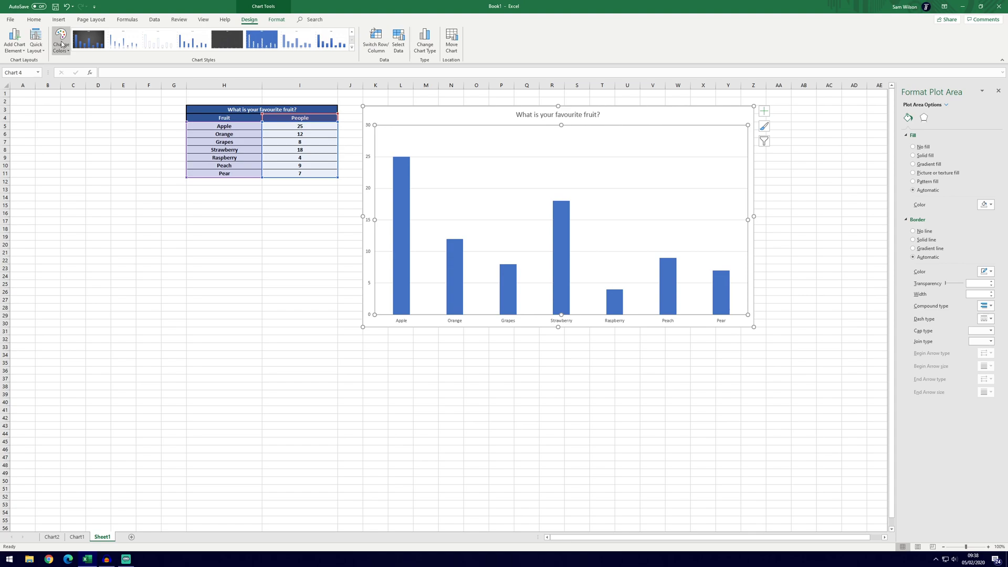
pyautogui.click(61, 41)
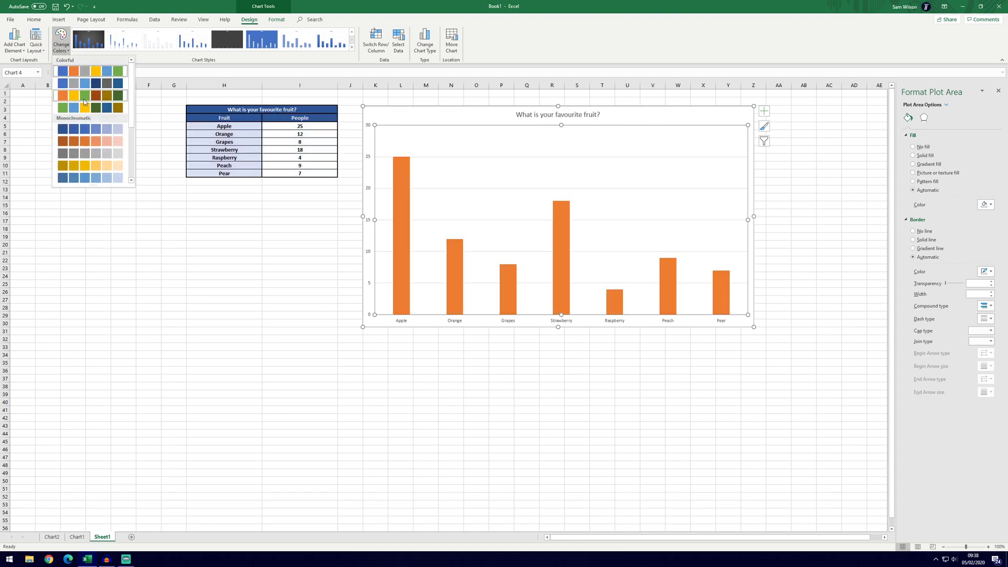
pyautogui.scroll(-3, 90, 131)
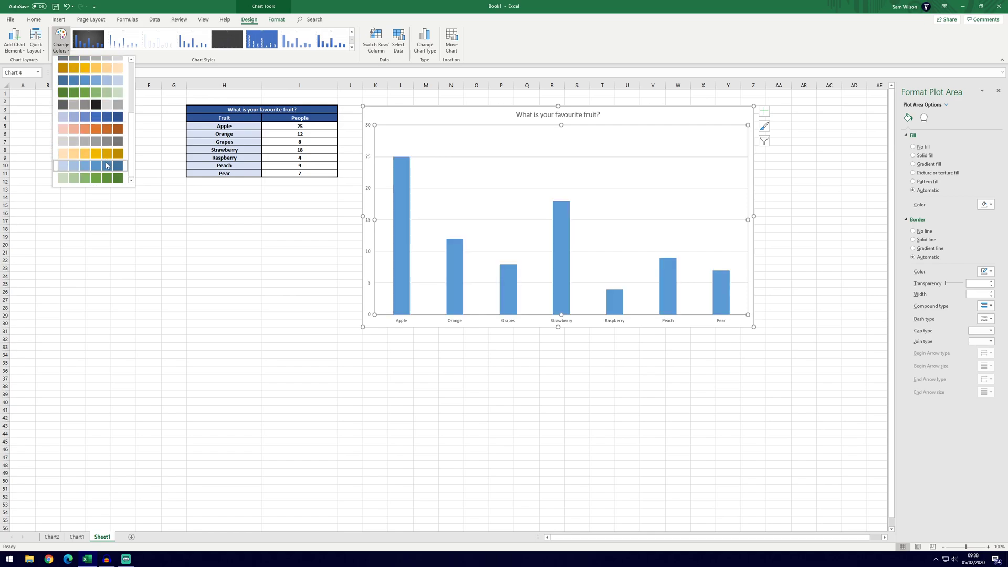
pyautogui.moveTo(94, 186); pyautogui.dragTo(128, 288)
pyautogui.click(204, 264)
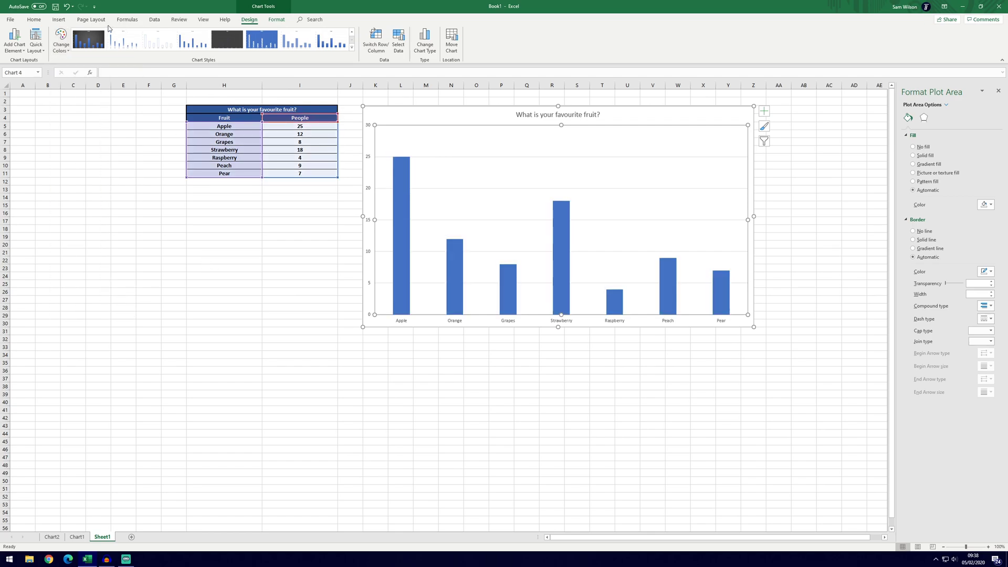
pyautogui.click(35, 40)
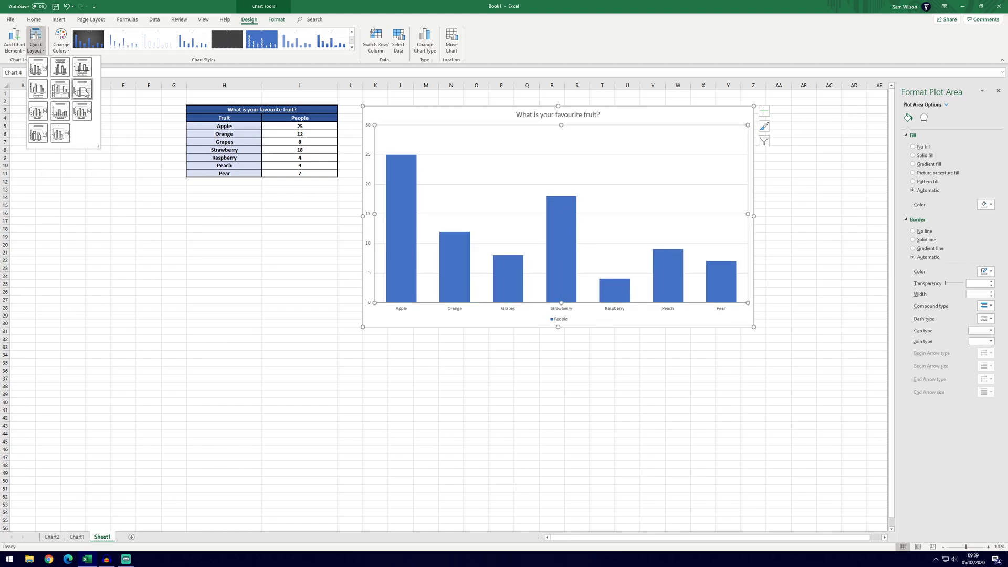
# Step: Leave Quick Layout and Change Chart Type unchanged, and close the Format Plot Area pane
pyautogui.click(153, 142)
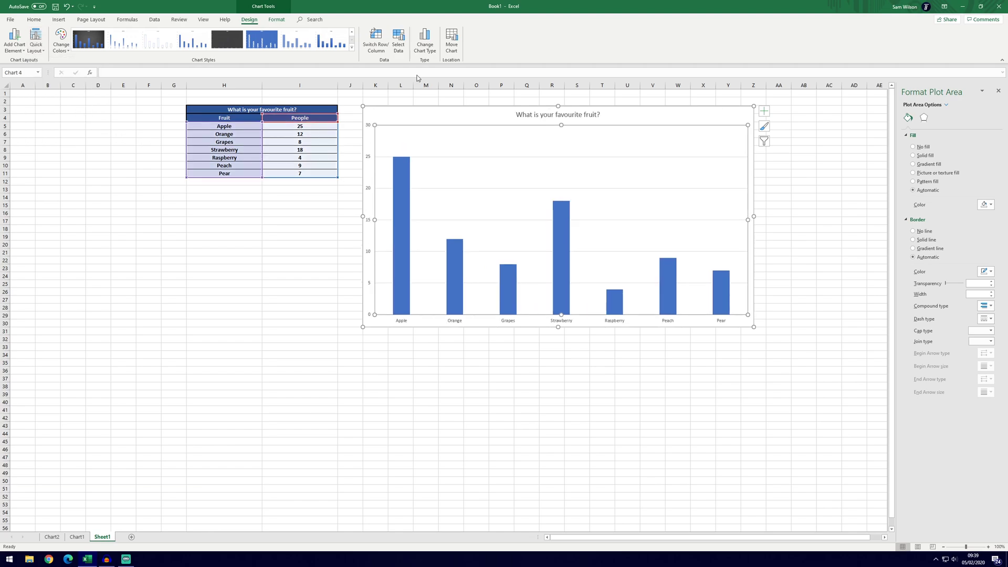
pyautogui.click(429, 42)
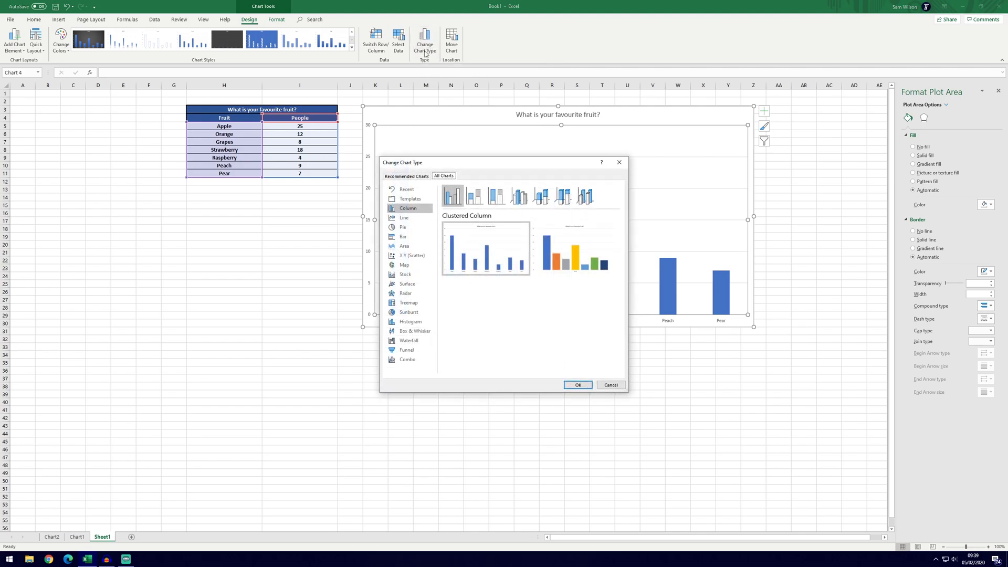
pyautogui.moveTo(498, 165); pyautogui.dragTo(480, 129)
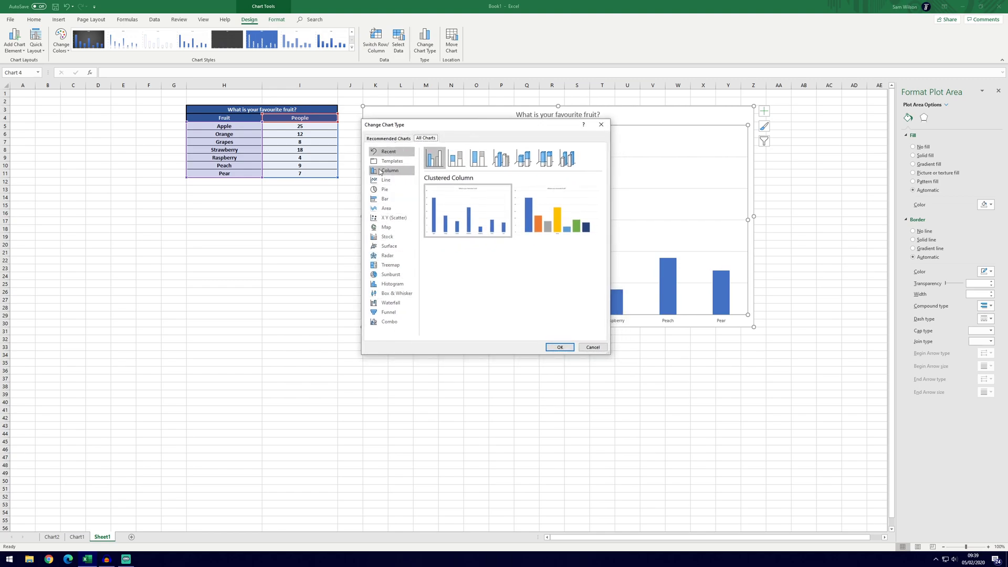
pyautogui.click(602, 126)
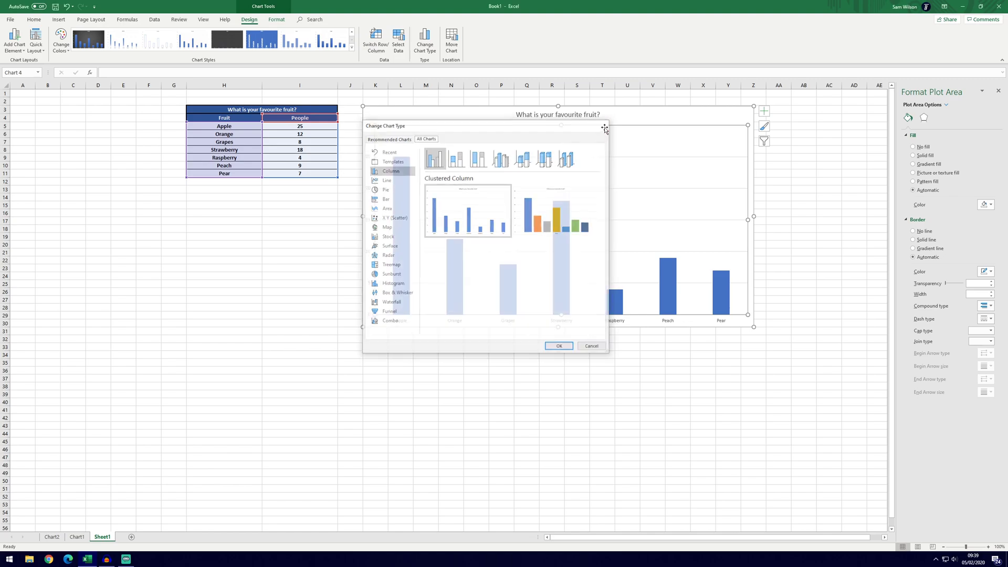
pyautogui.click(276, 20)
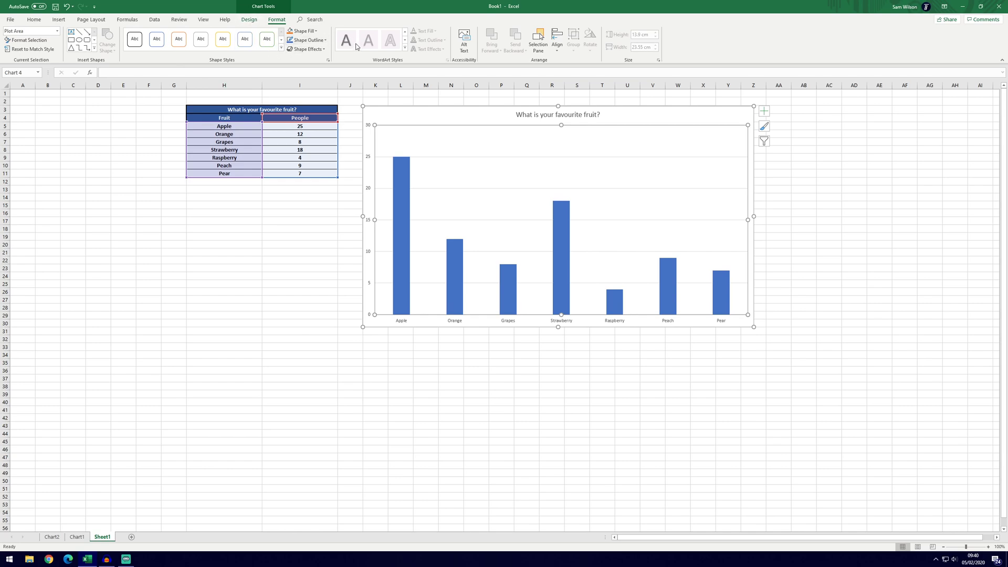
pyautogui.click(542, 114)
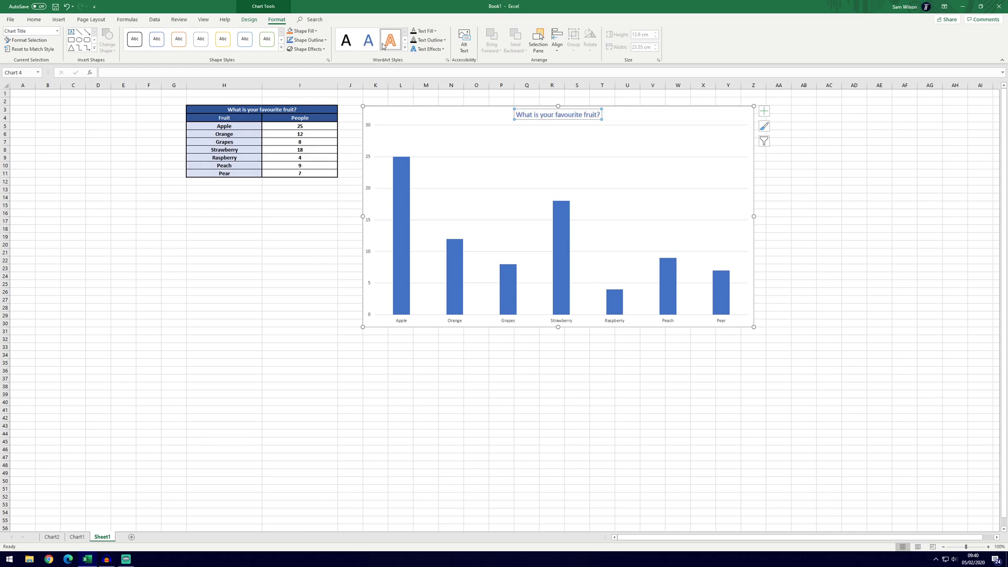
pyautogui.click(316, 31)
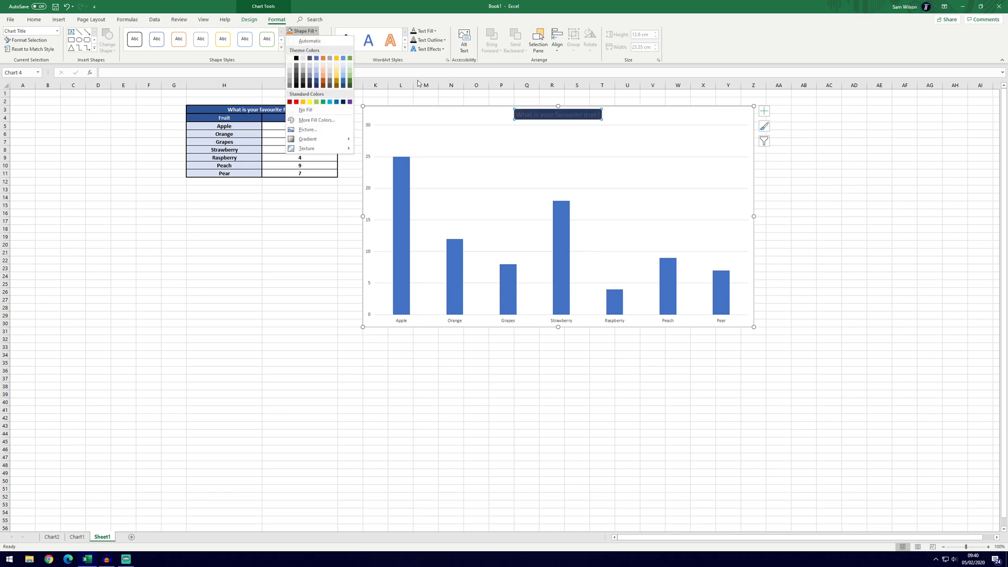
pyautogui.click(503, 115)
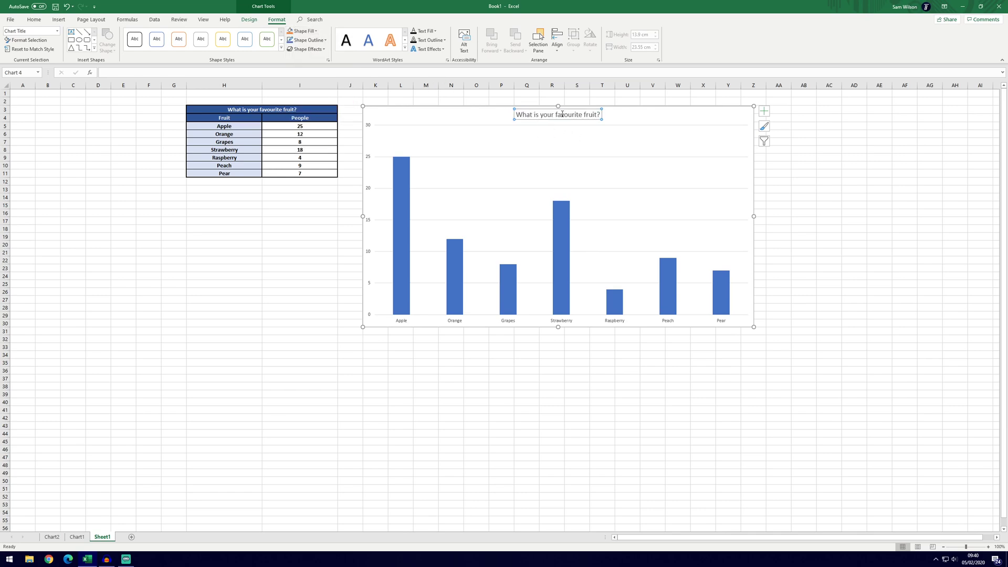
pyautogui.click(527, 128)
pyautogui.click(531, 116)
pyautogui.click(817, 172)
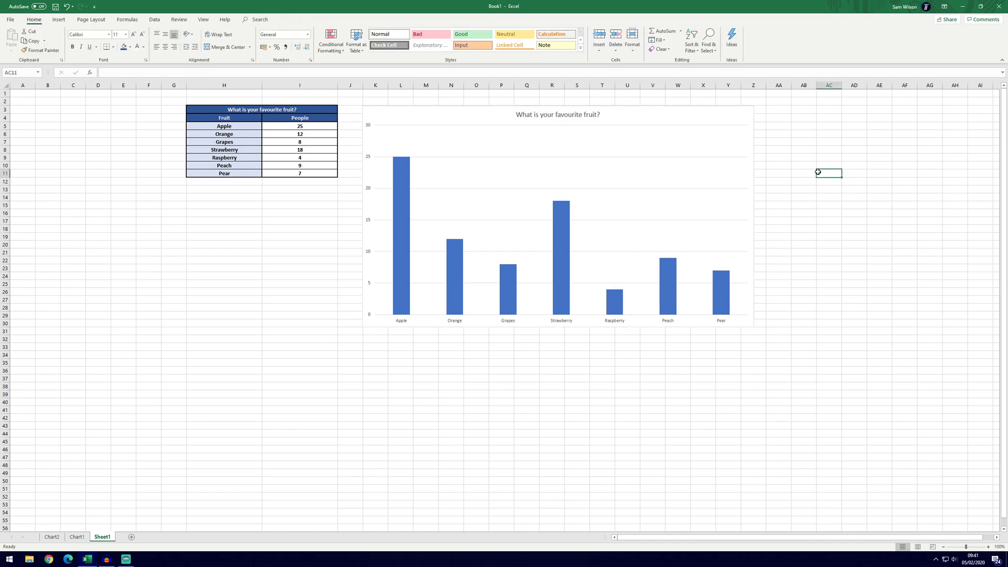